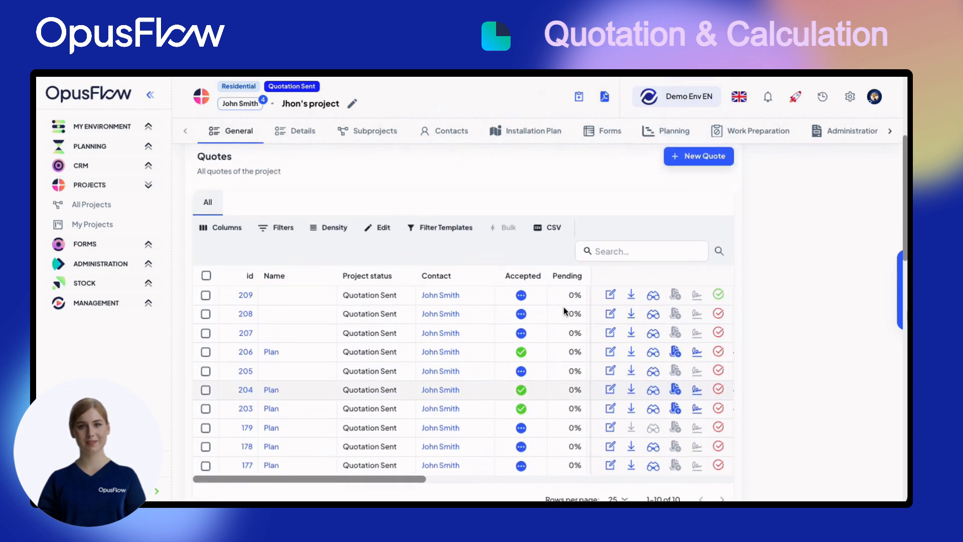
Step: Start a new quote for the project and browse the list of available articles
click(705, 173)
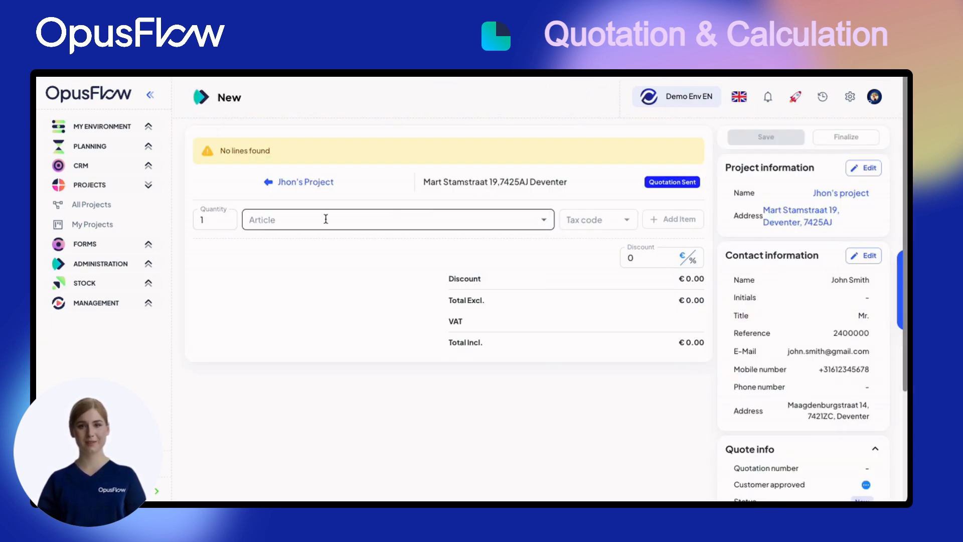
click(325, 219)
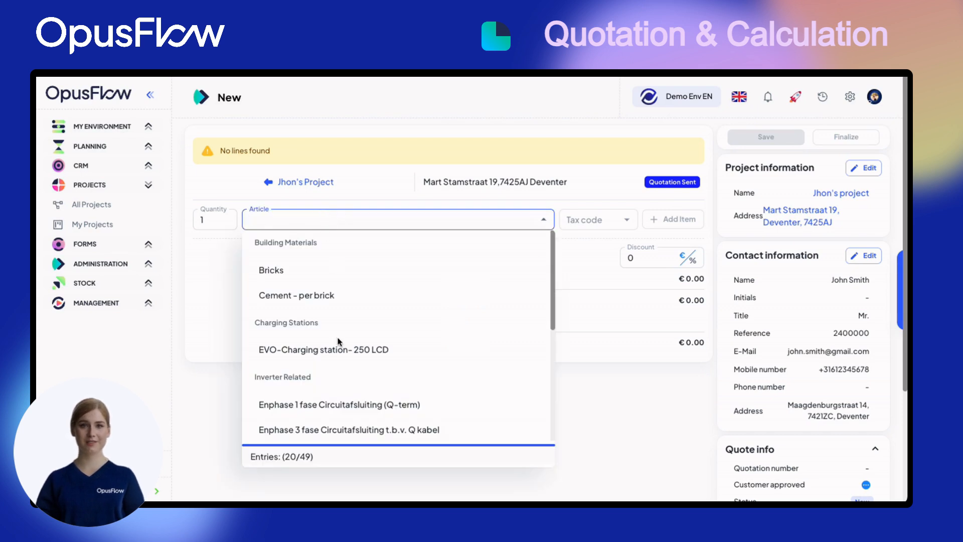
scroll(339, 342, down, 5)
scroll(339, 343, down, 2)
scroll(339, 342, up, 7)
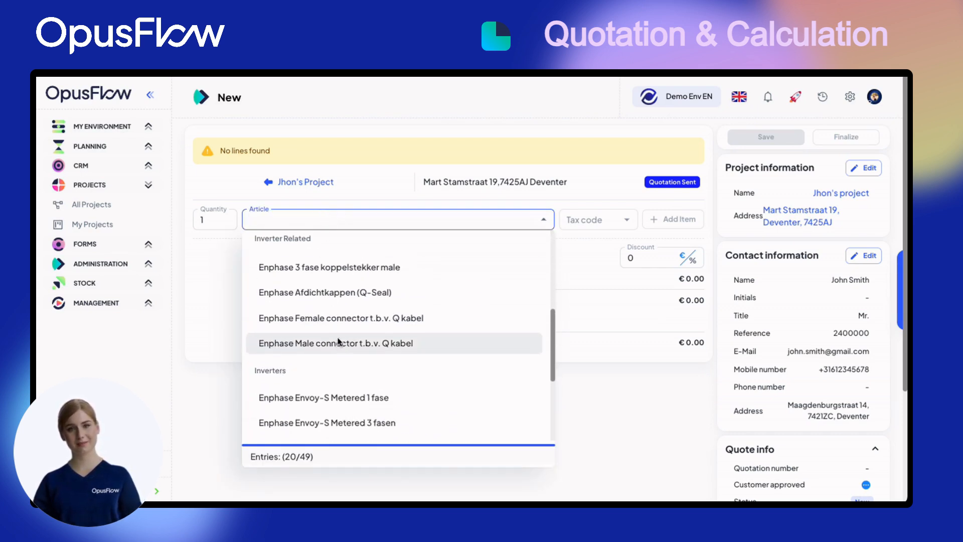
scroll(339, 342, up, 1)
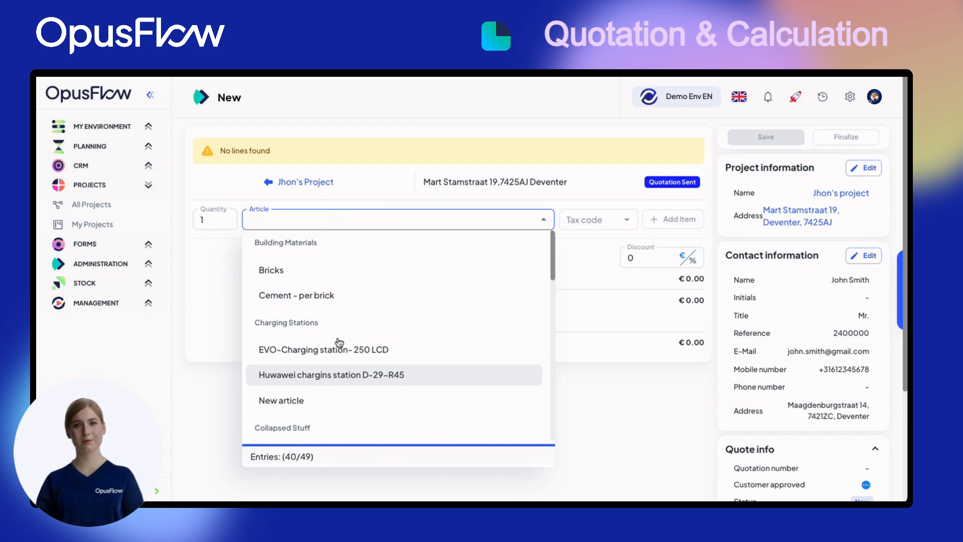
Step: Add 100 Bricks to the quote with the 21% (Excl) tax code
click(297, 219)
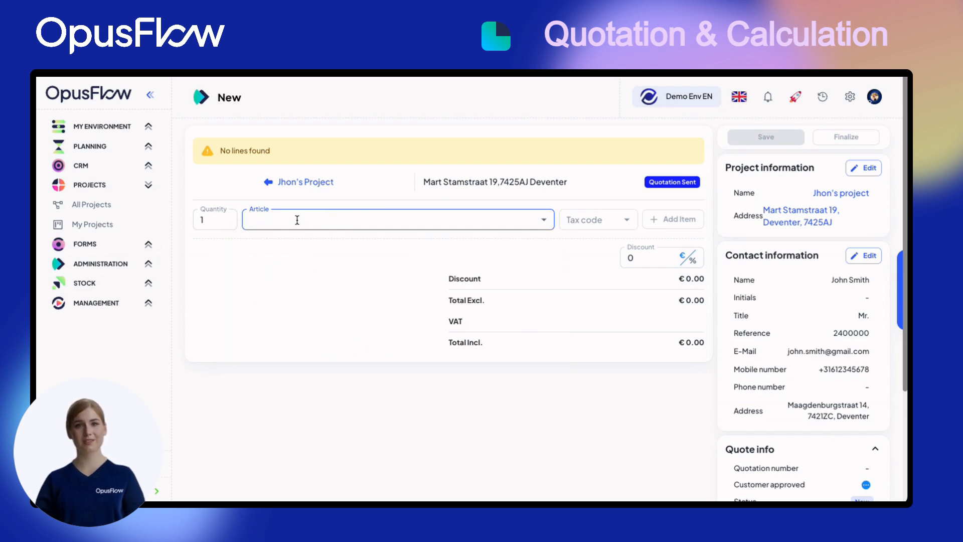
text(bricks)
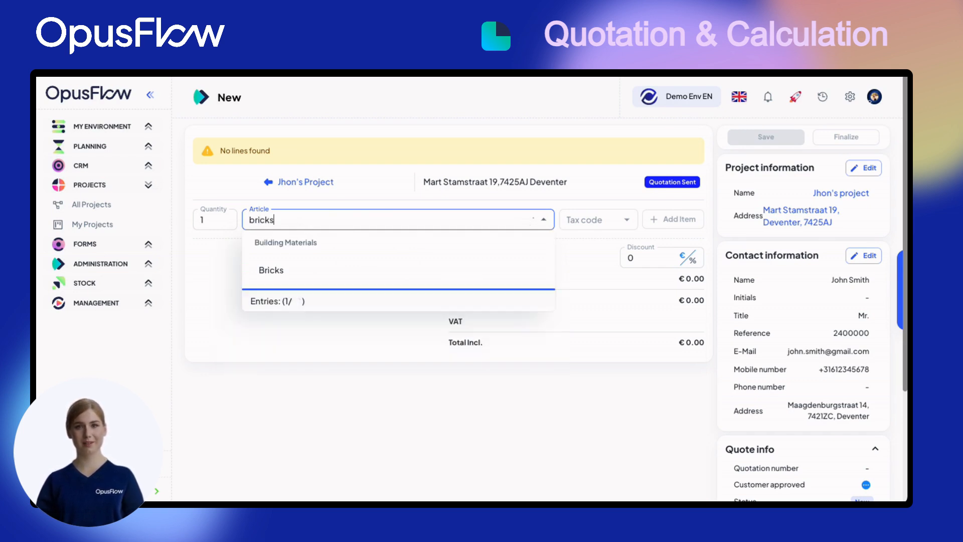
click(294, 279)
click(221, 220)
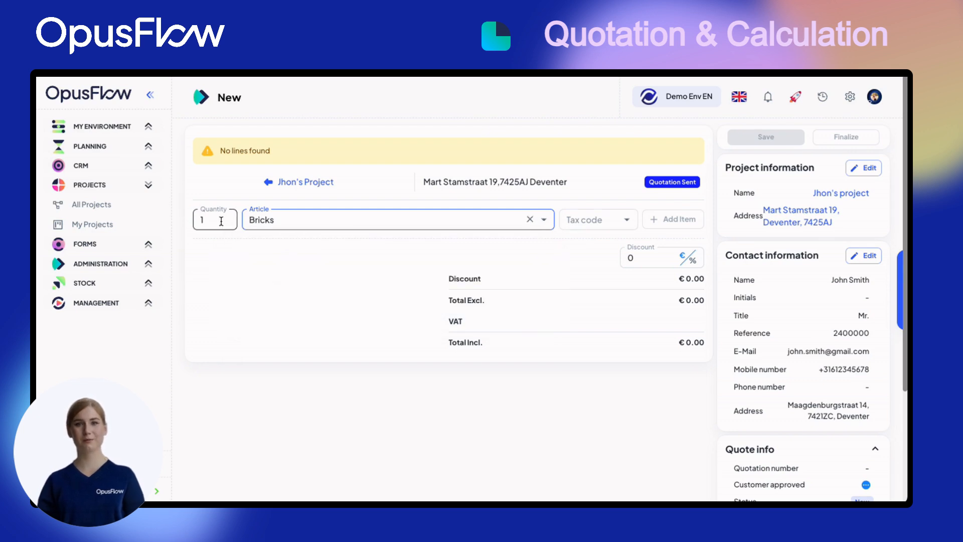
text(00)
click(597, 220)
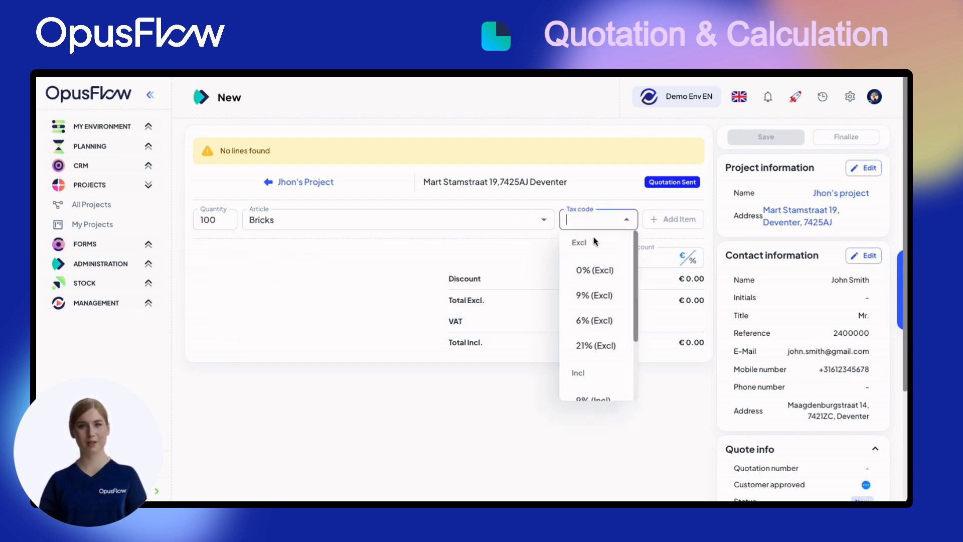
click(594, 345)
click(673, 220)
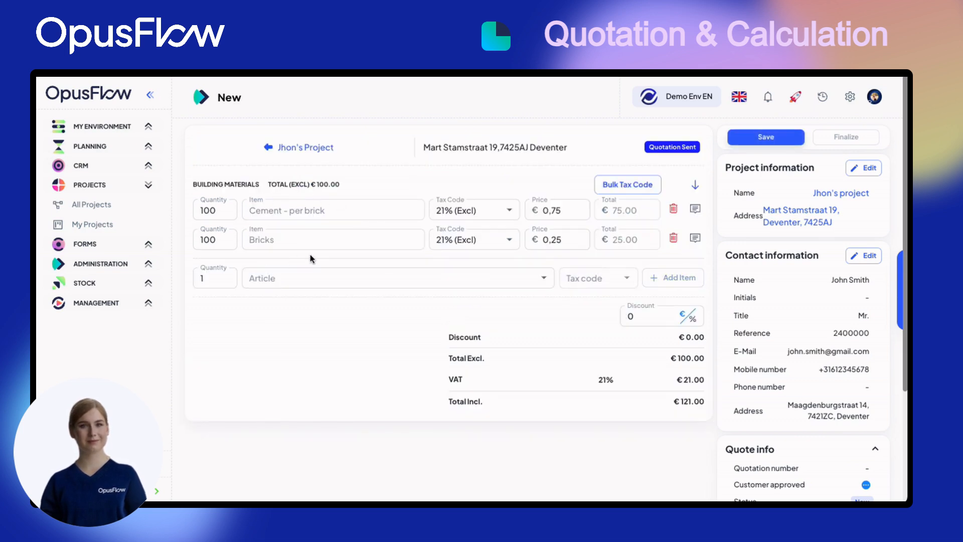
Step: Add 3 units of the Window Large article to the quote with the 21% (Excl) tax code
click(290, 277)
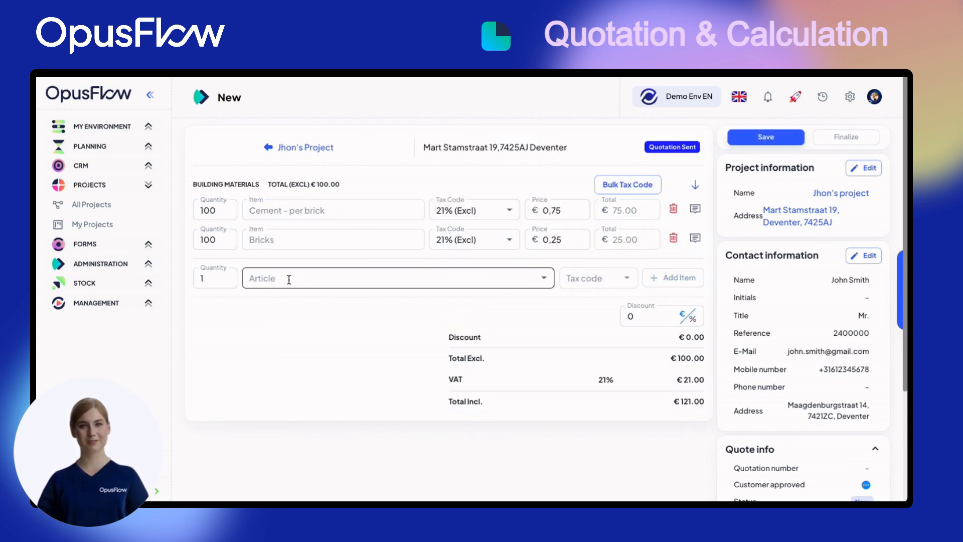
click(289, 279)
text(window)
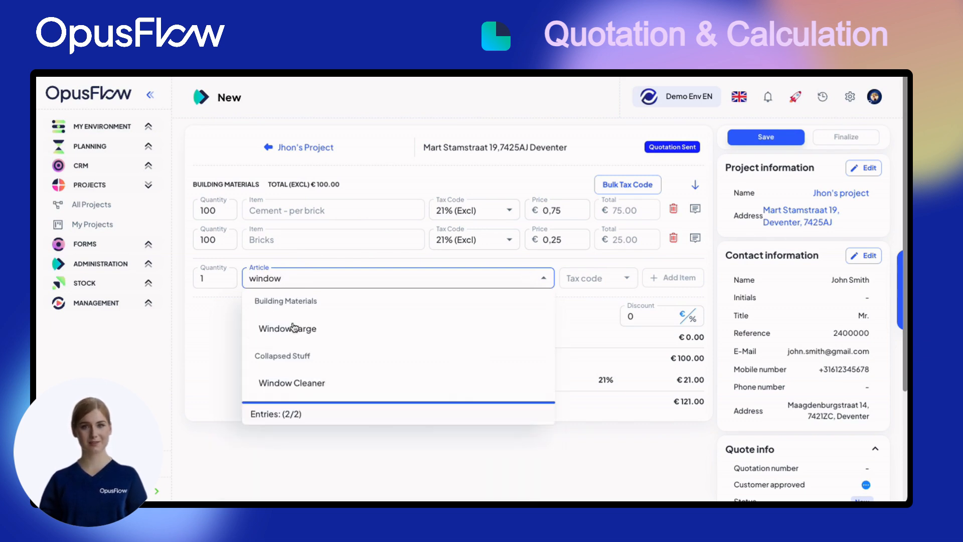
click(286, 326)
click(218, 278)
drag(219, 278, 194, 278)
text(3)
click(673, 277)
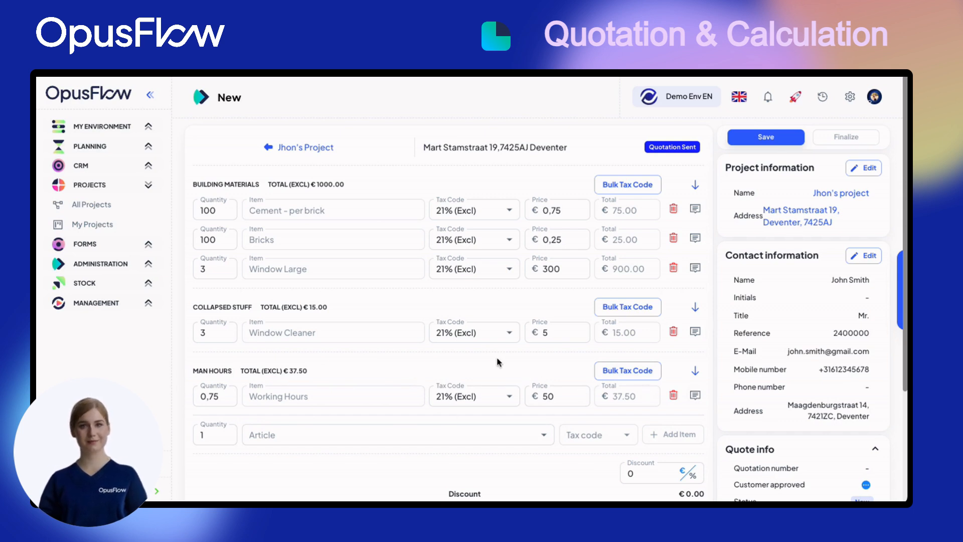
Step: Set the tax code of the Window Cleaner line to 0% (Excl)
scroll(497, 356, down, 1)
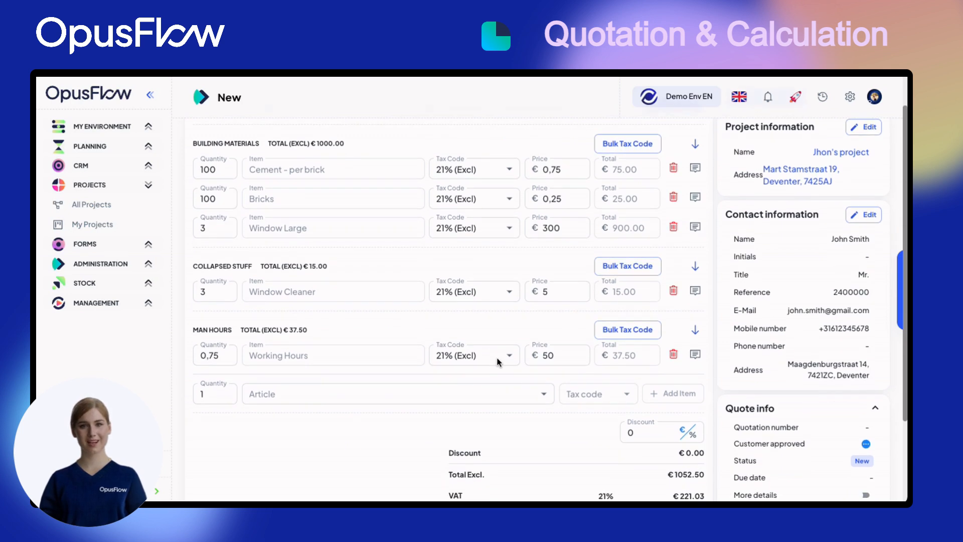
click(495, 290)
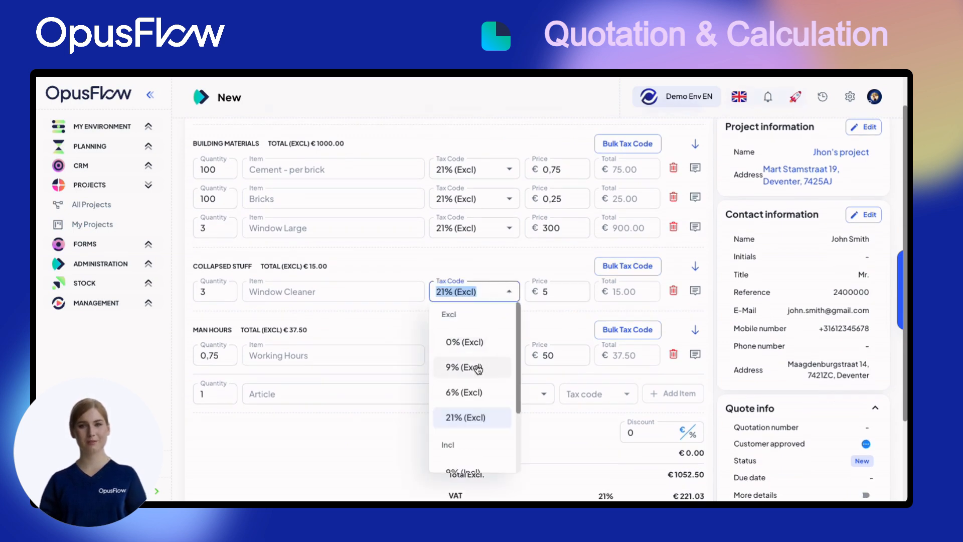
click(471, 346)
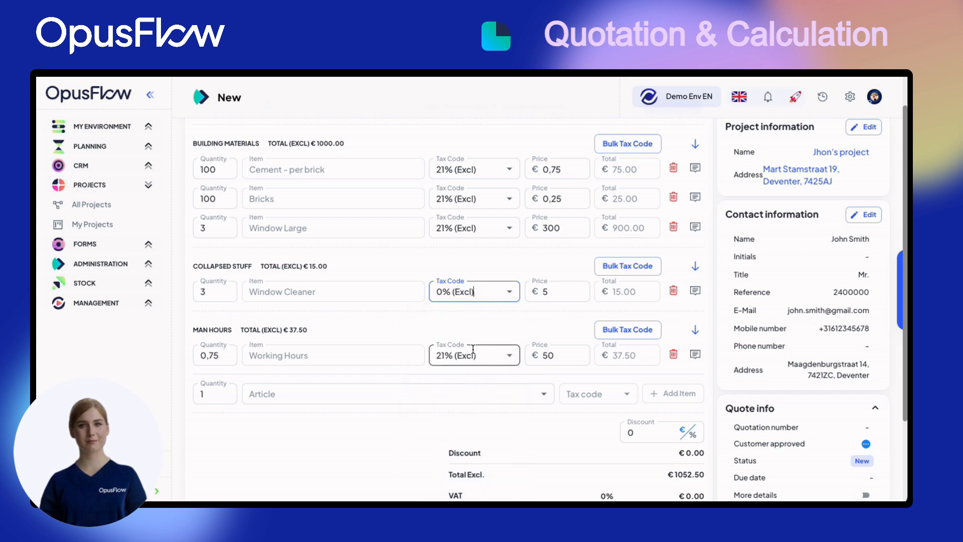
Step: Enter a fixed discount of €100 on the quote
scroll(535, 401, down, 1)
scroll(535, 401, down, 1)
double_click(626, 350)
text(100)
Step: Switch the quote discount from a fixed amount to a percentage and set it to 10%
click(693, 354)
double_click(656, 354)
text(10)
click(538, 360)
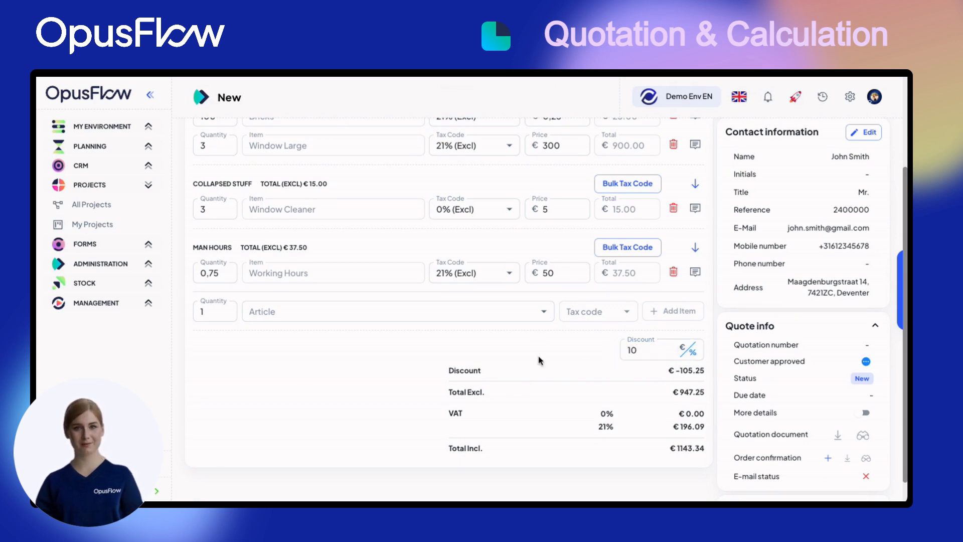
Step: Add one Hidden article to the quote with the 21% (Excl) tax code
scroll(586, 297, up, 2)
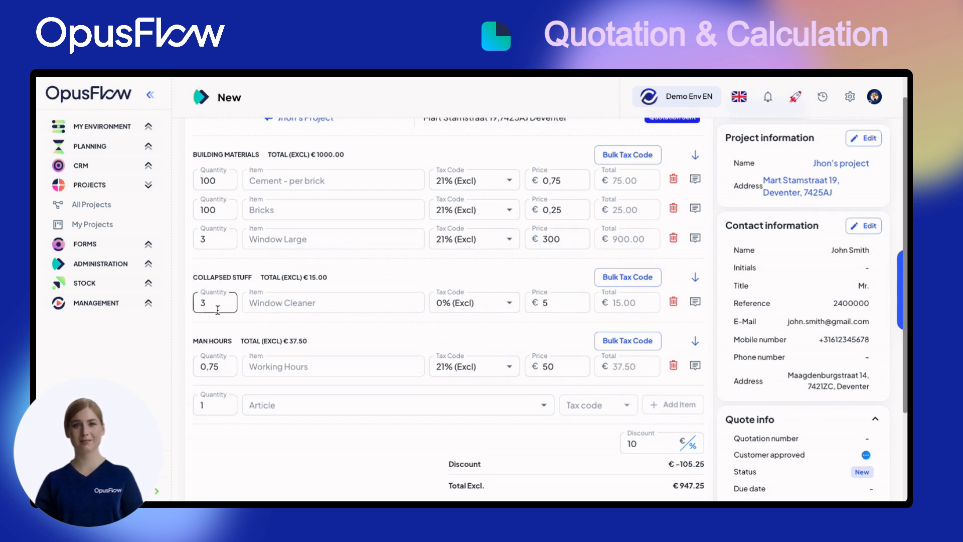
scroll(694, 307, down, 1)
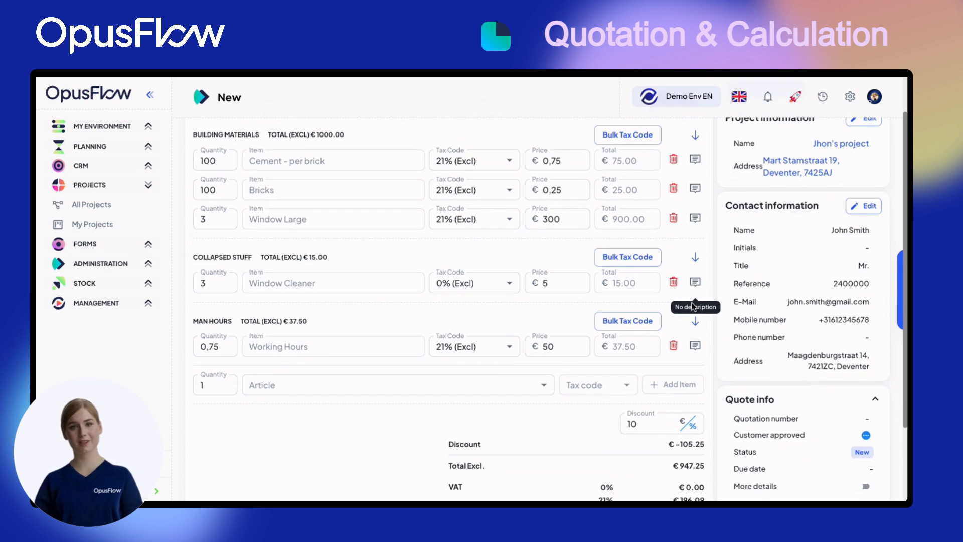
click(340, 353)
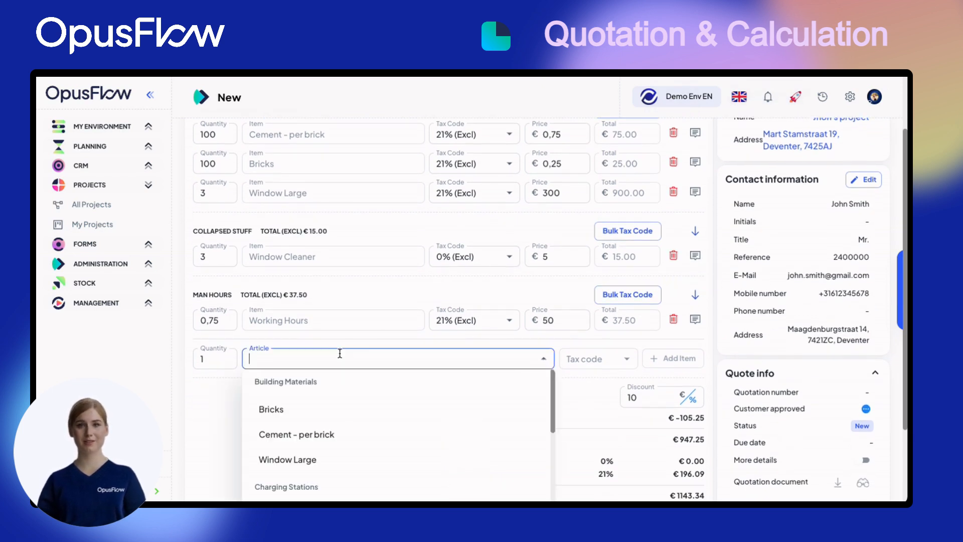
text(hidden)
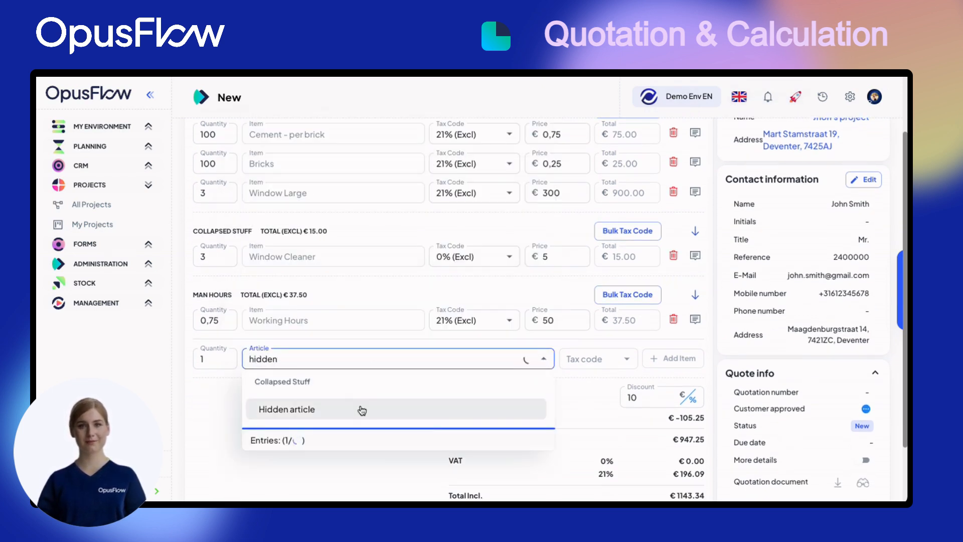
click(362, 410)
click(597, 359)
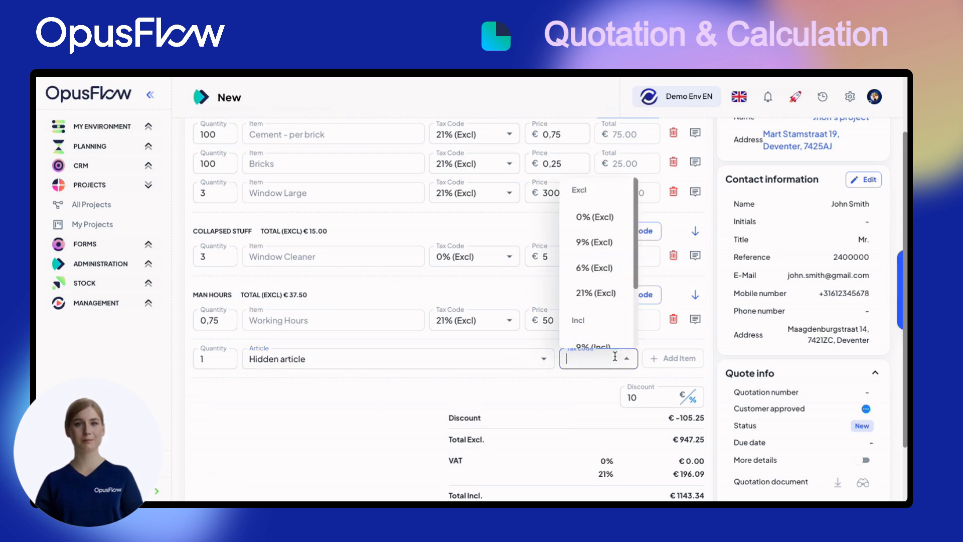
click(597, 293)
click(674, 358)
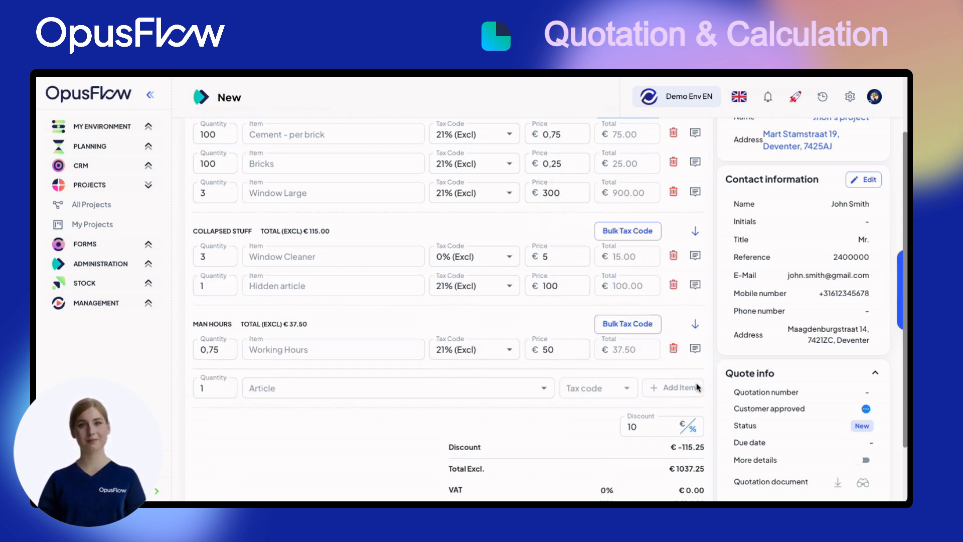
Step: Turn on More details in the quote info and review the margins of the quote lines
scroll(697, 388, down, 2)
click(864, 386)
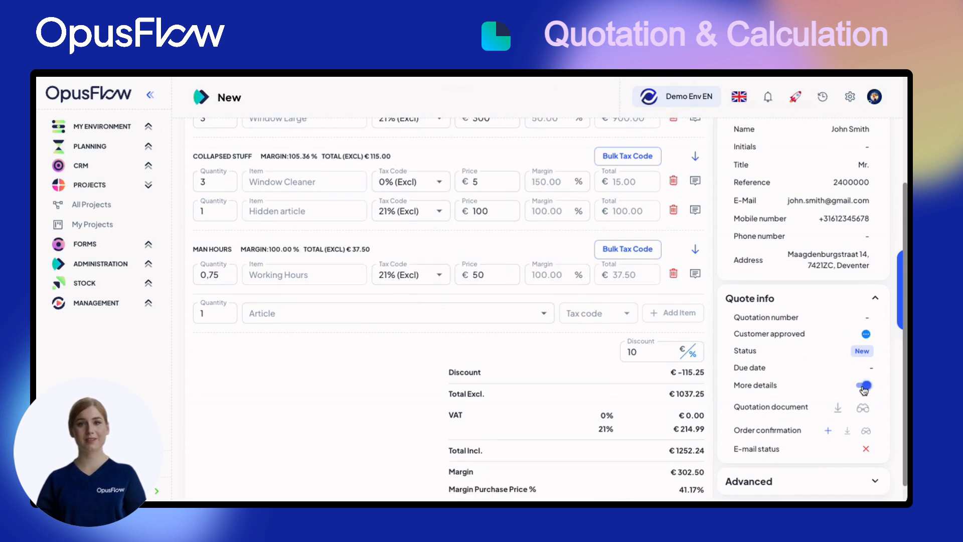
scroll(524, 371, up, 3)
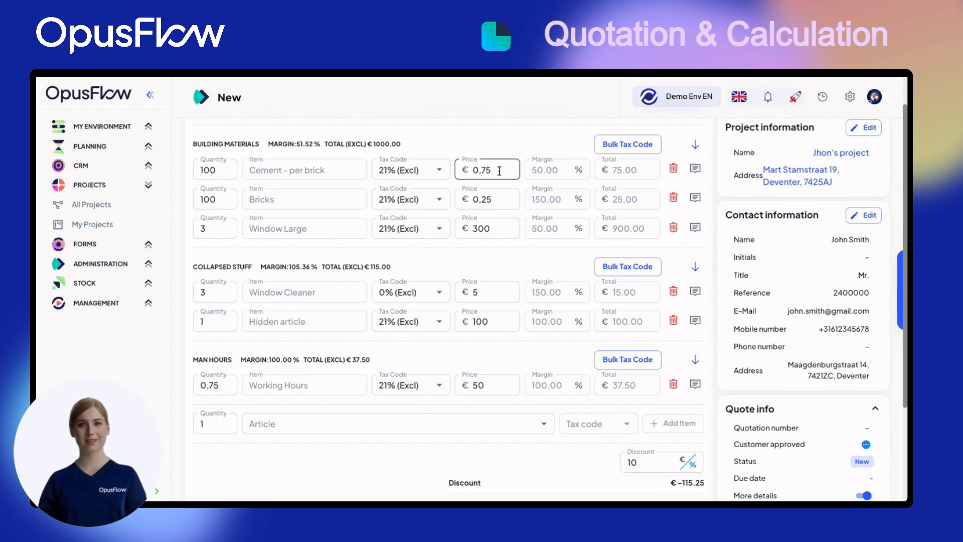
Step: Set the price of the Working Hours line to €45 and check the quote's overall margin
double_click(493, 384)
text(45)
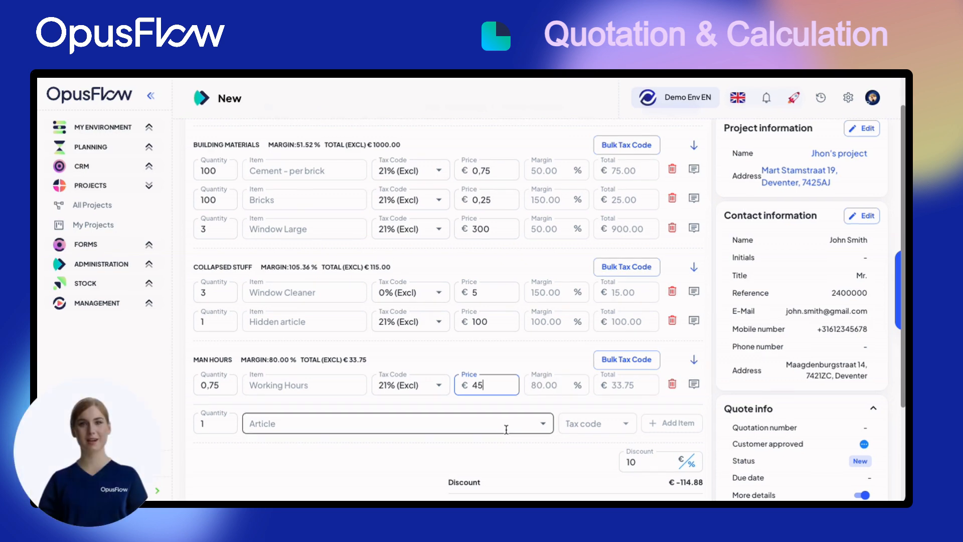
scroll(505, 426, down, 1)
scroll(506, 426, down, 2)
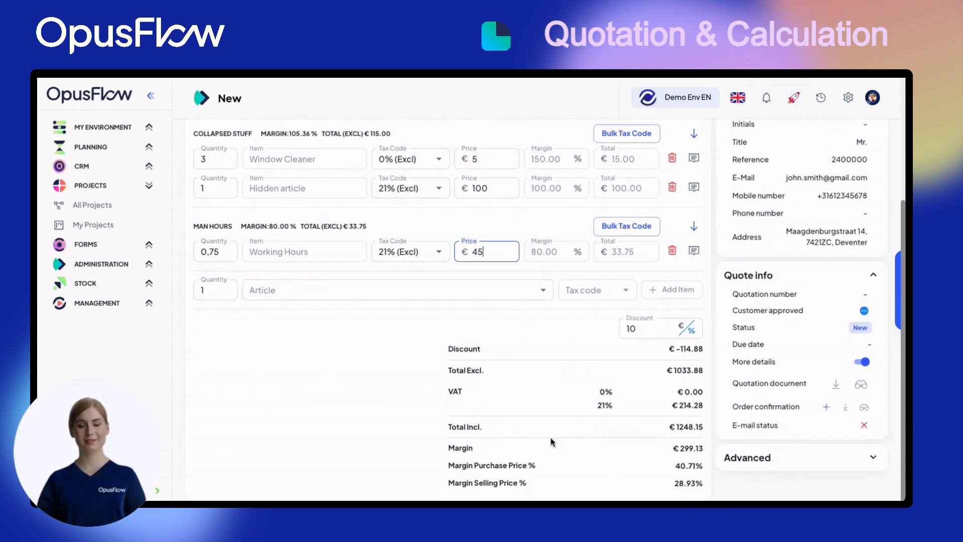
drag(704, 488, 706, 452)
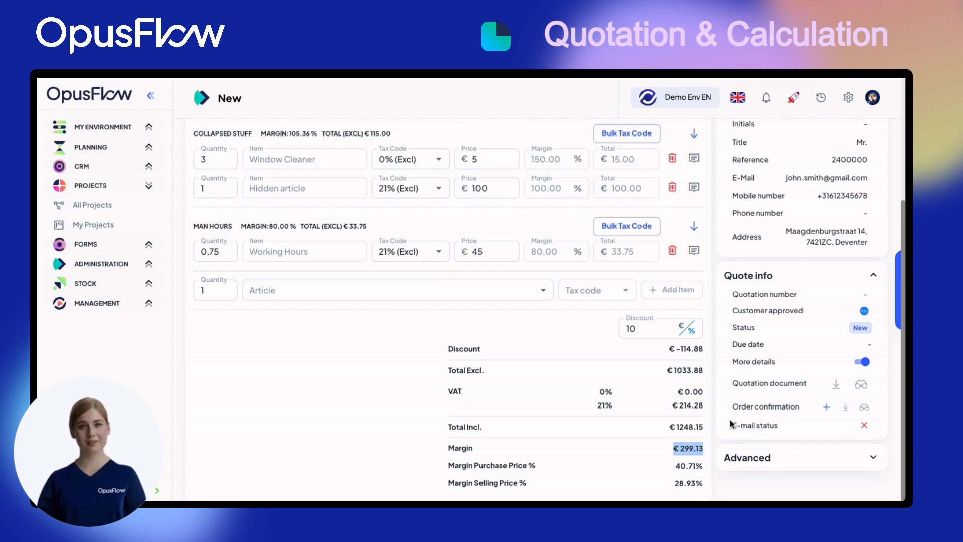
Step: Save the quote and set its due date so that it expires after 30 days
scroll(731, 424, up, 4)
click(755, 138)
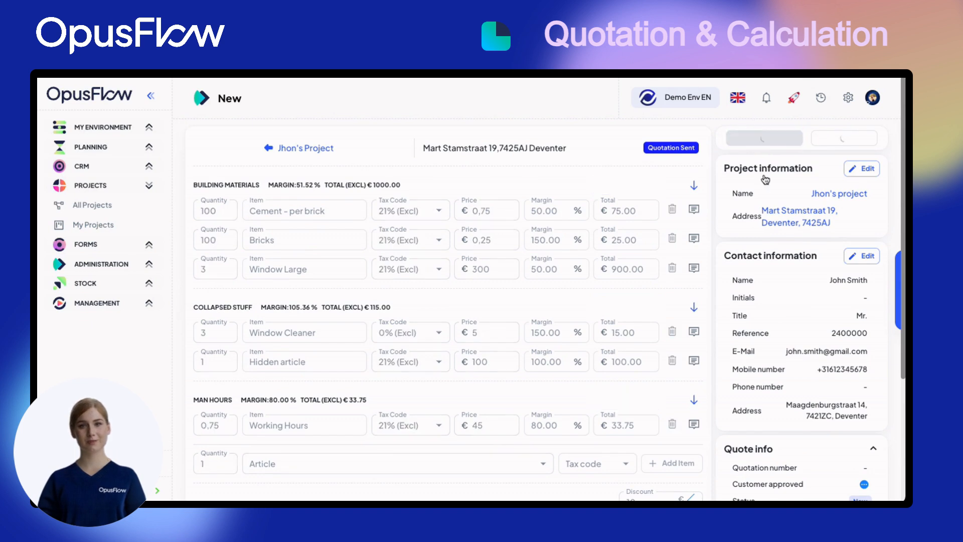
scroll(798, 329, down, 3)
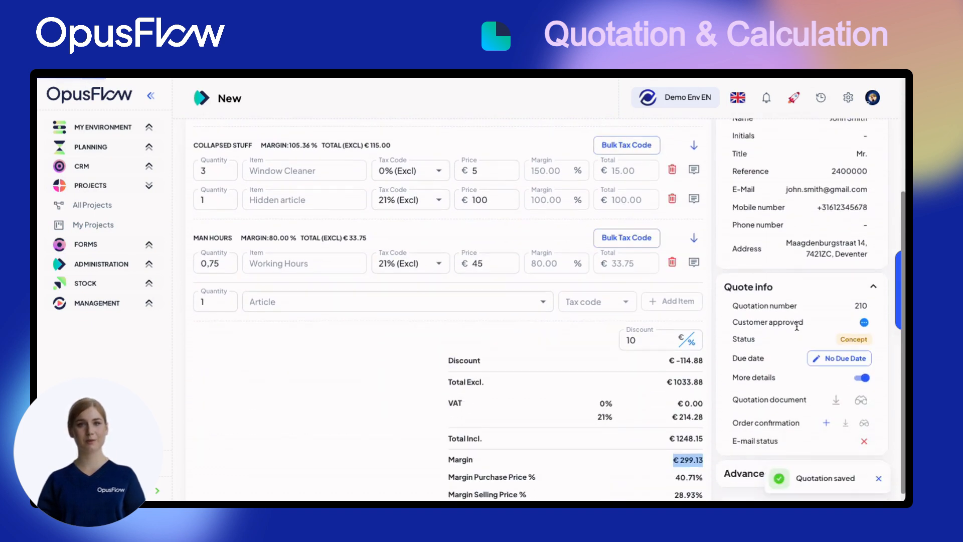
click(844, 358)
click(367, 296)
key(BackSpace)
text(30)
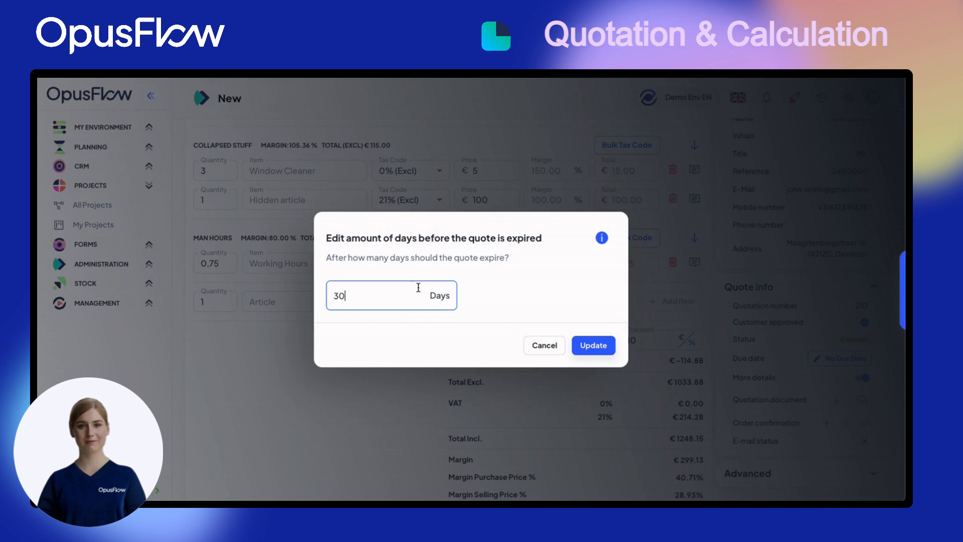
click(592, 345)
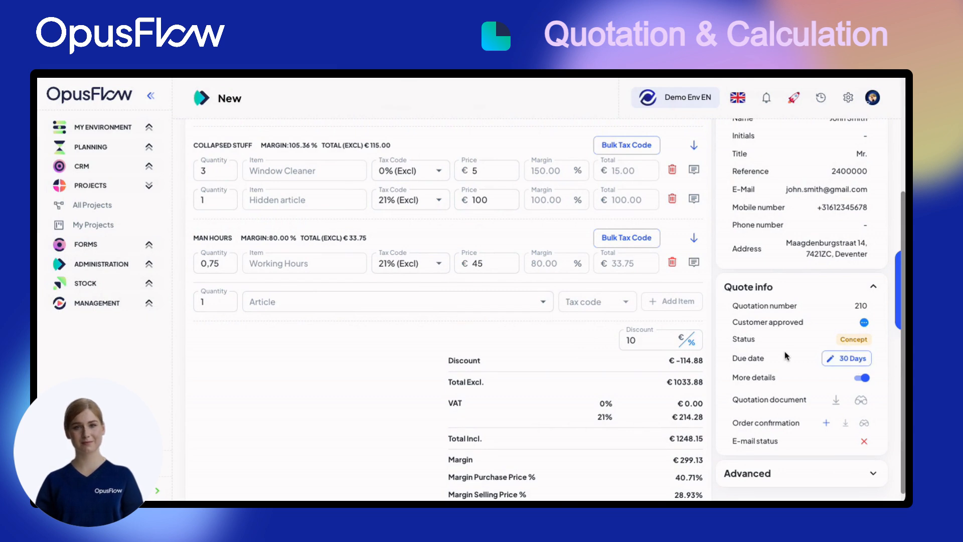
Step: Finalize the quote using the Quotation EN Simple template and review its quote info
scroll(786, 355, up, 4)
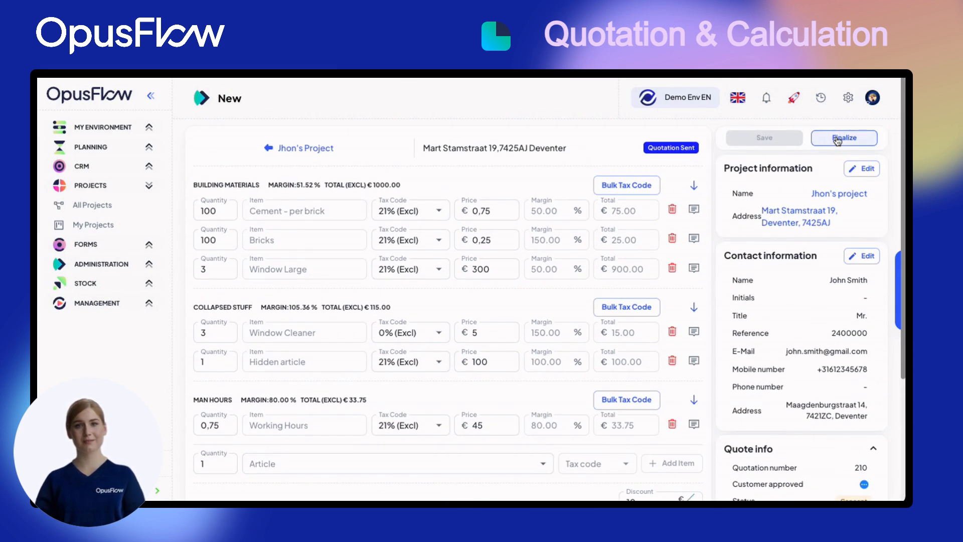
click(837, 141)
click(452, 286)
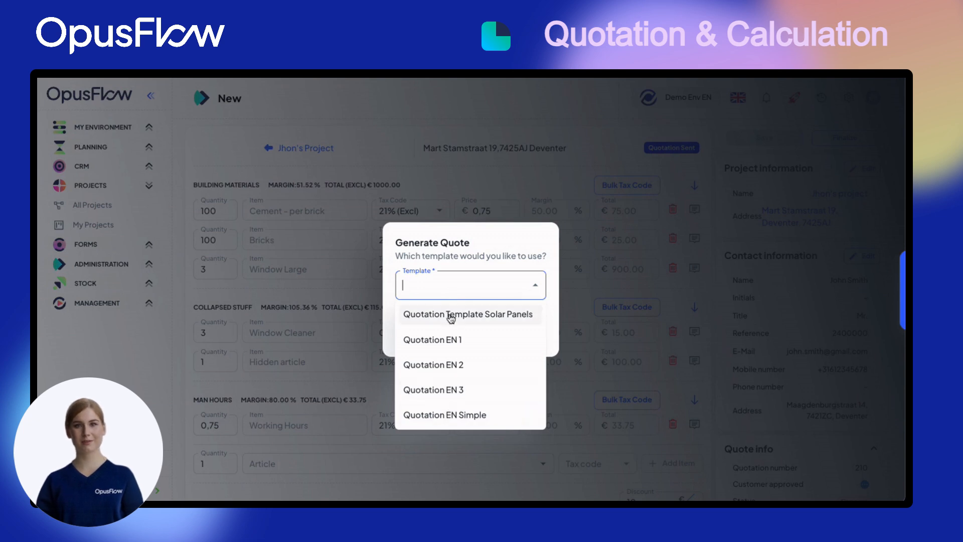
click(446, 414)
click(522, 335)
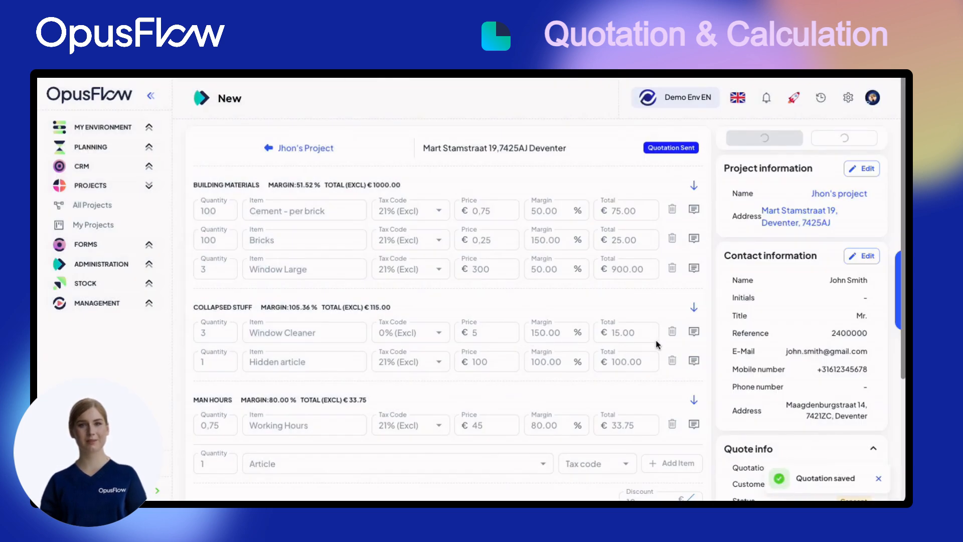
scroll(657, 345, down, 5)
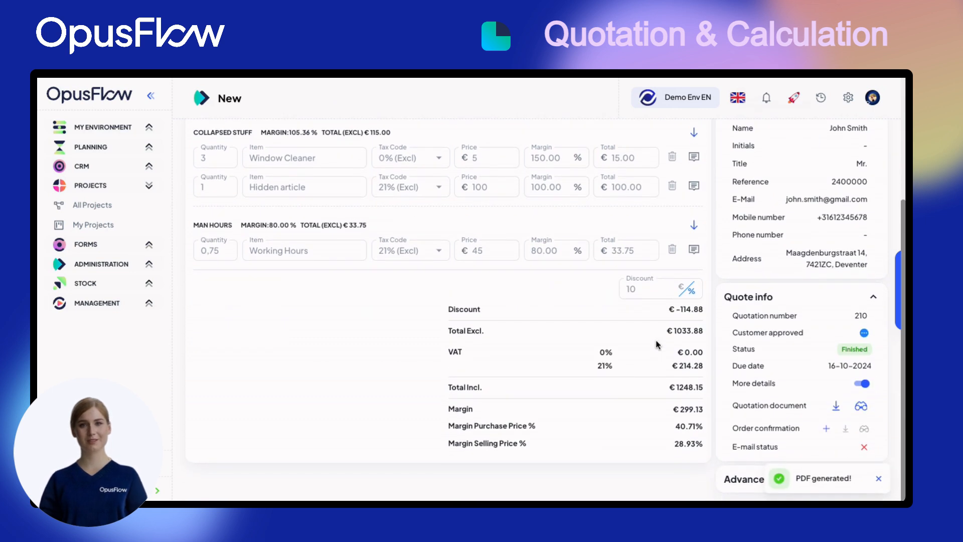
Step: Preview the quotation document and examine its cover, letter, article overview and remaining pages, then close the preview
click(861, 408)
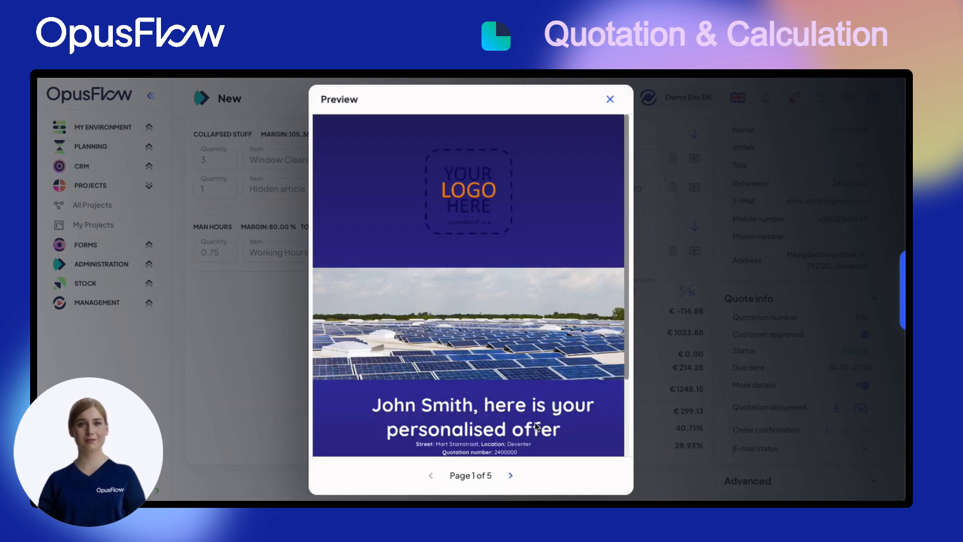
scroll(535, 424, down, 2)
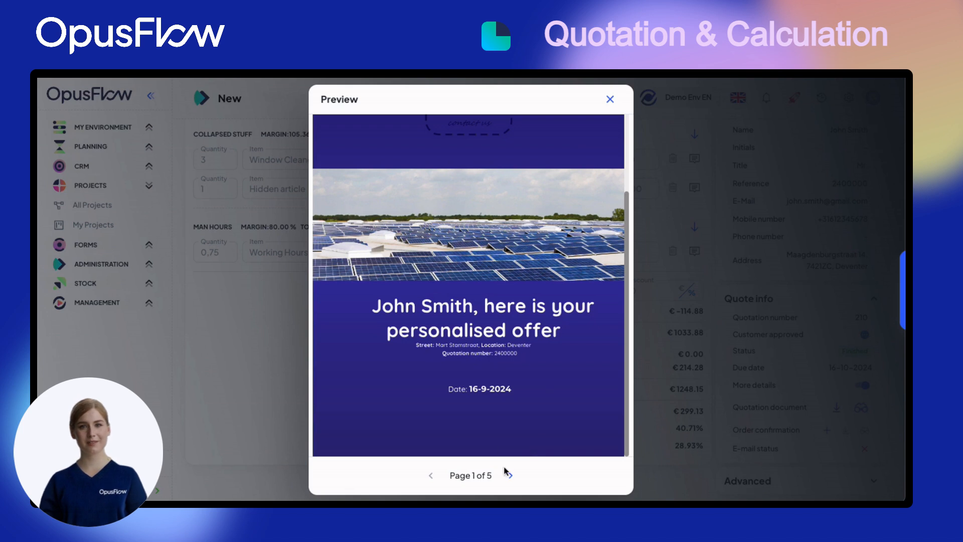
click(510, 475)
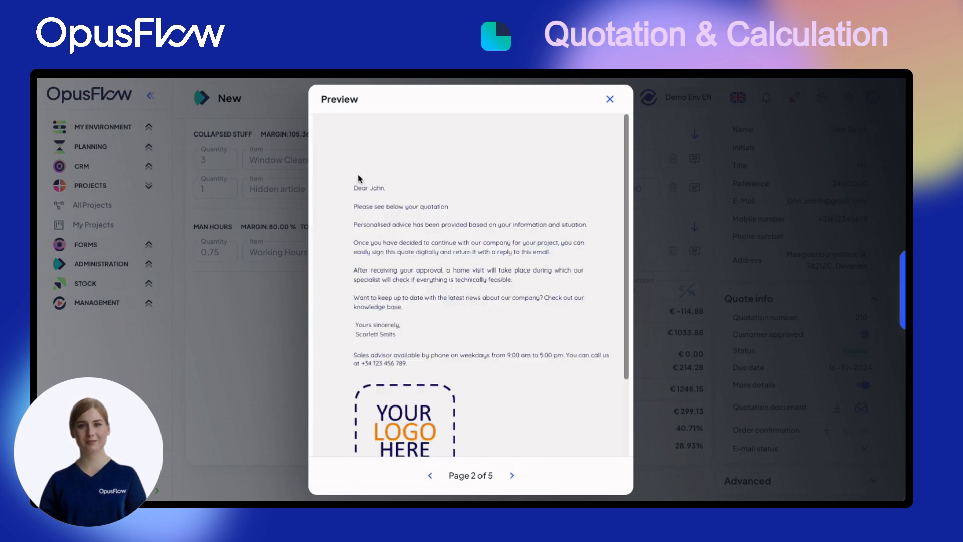
scroll(410, 241, down, 1)
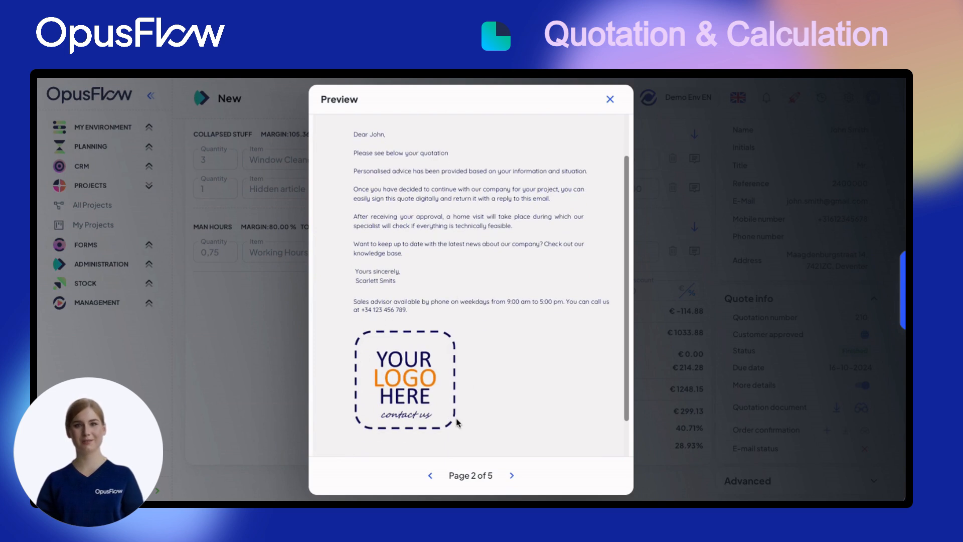
click(511, 475)
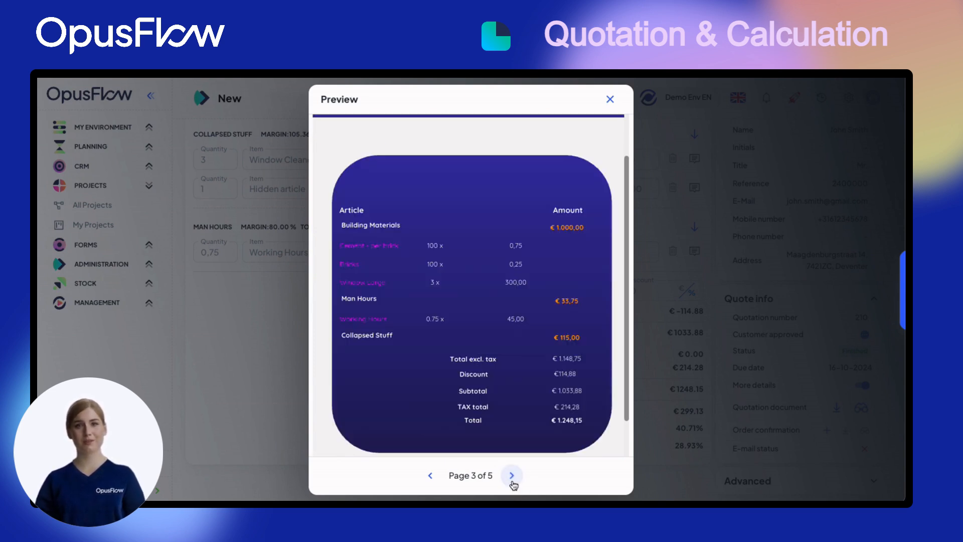
scroll(524, 427, down, 1)
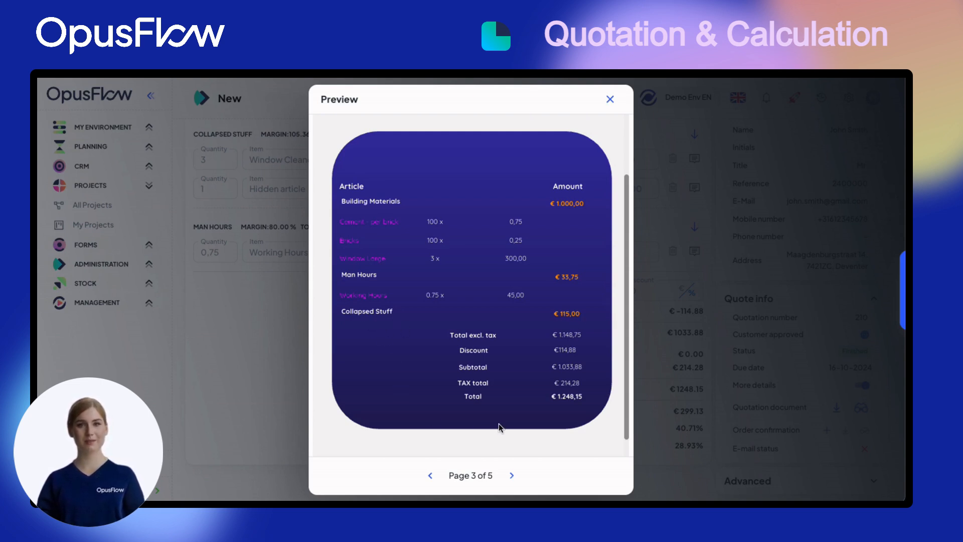
click(513, 476)
click(513, 476)
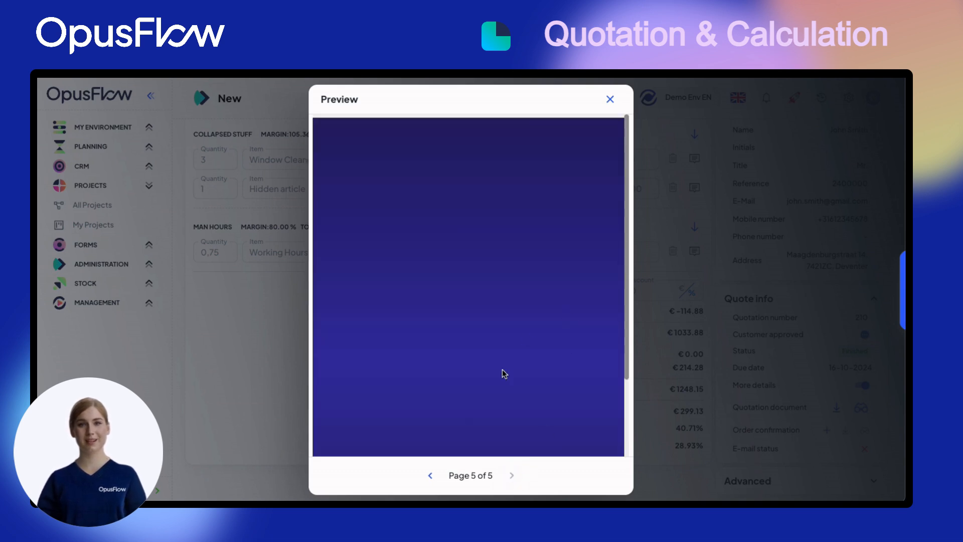
click(430, 475)
click(610, 99)
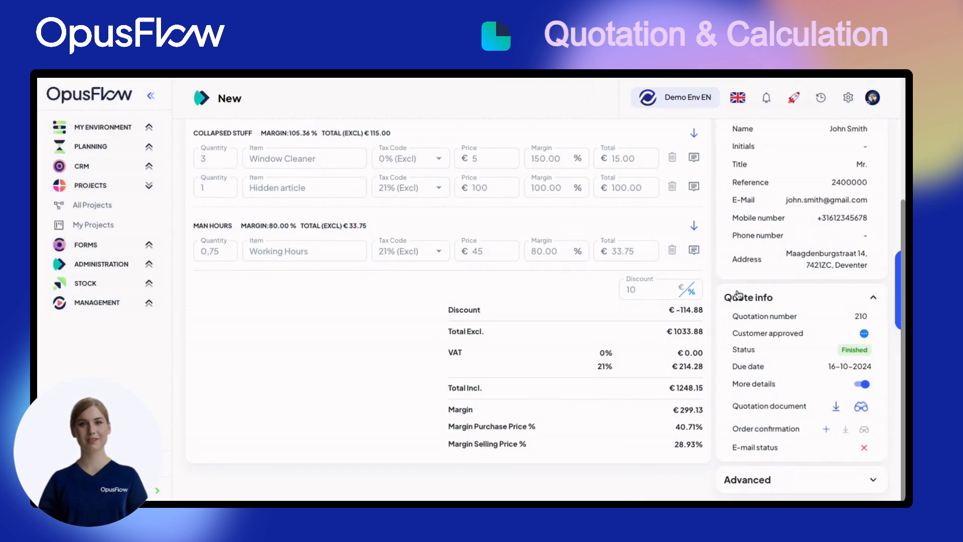
Step: Expand the quote's Advanced section and examine the options for overriding, resetting or deleting the quotation
click(747, 482)
scroll(748, 483, down, 3)
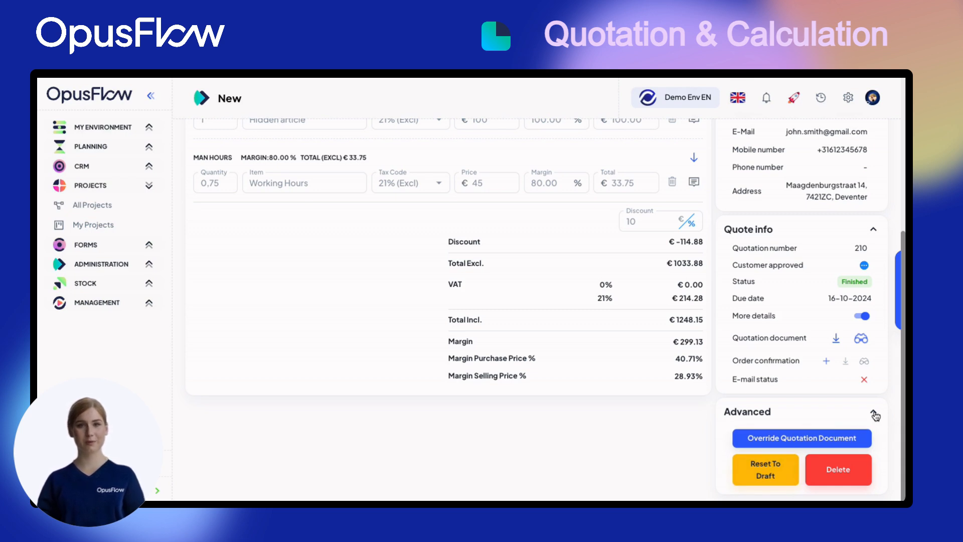
scroll(874, 410, up, 5)
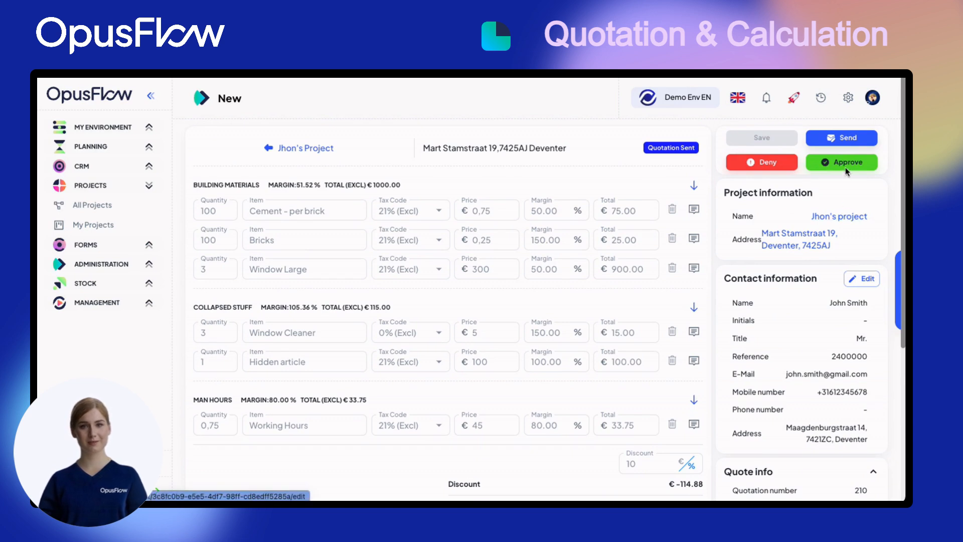
Step: Prepare an email for sending the quote, adding a second receiver's e-mail address and keeping the Quotation template
click(844, 140)
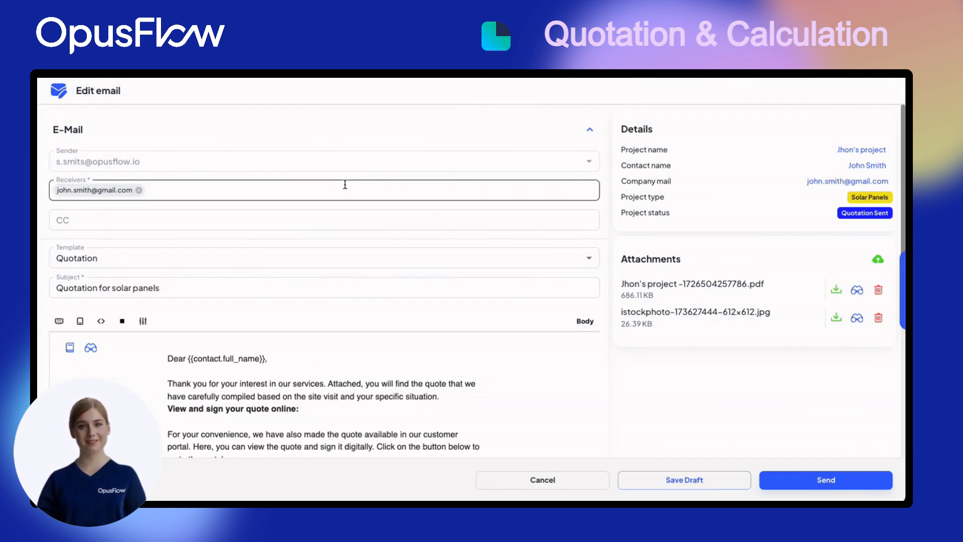
click(271, 186)
text(email@email.com)
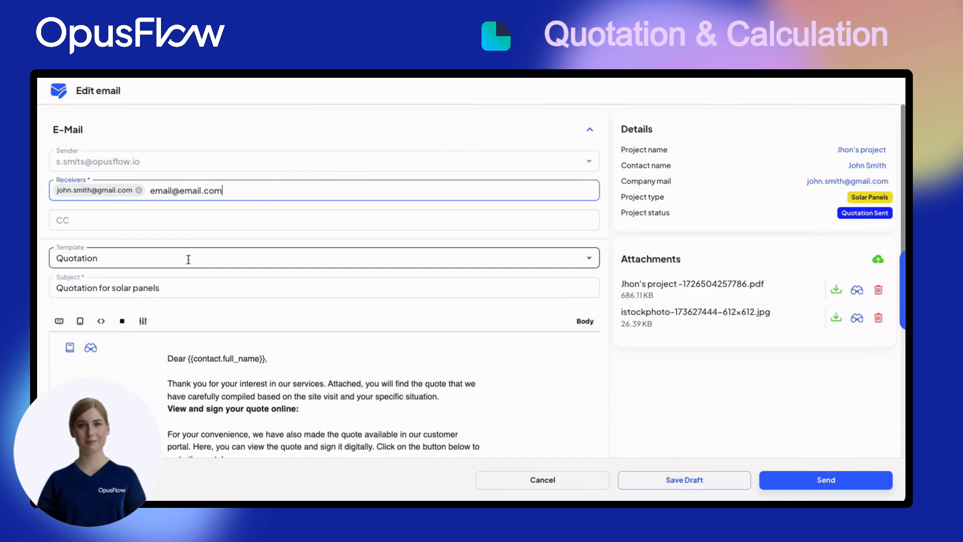
click(188, 259)
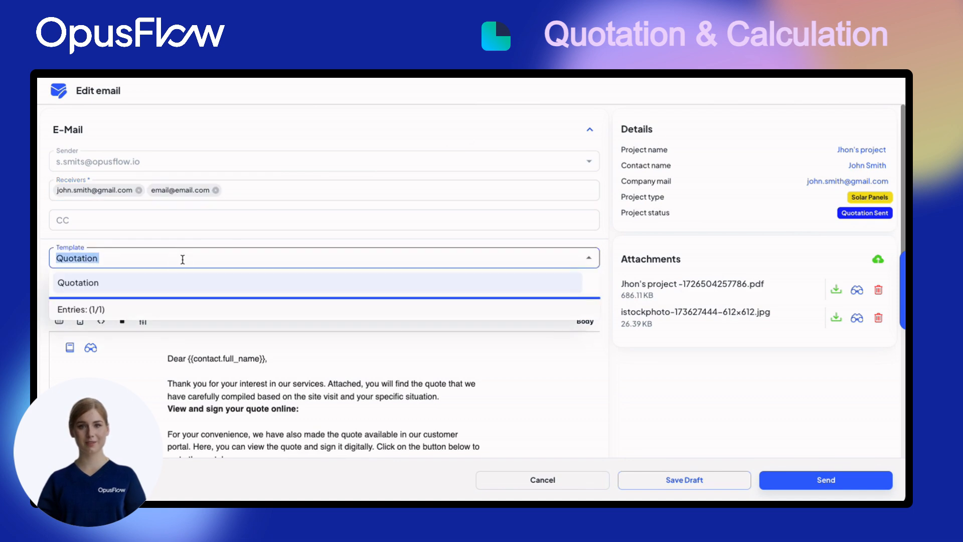
key(Escape)
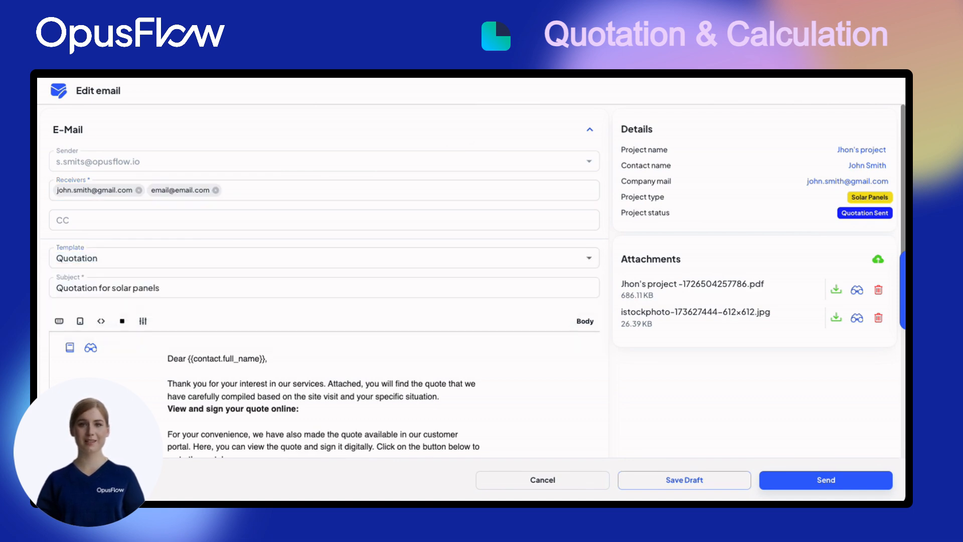
Step: Add the sentence "Some extra stuff here! :)" after "project with you!" in the email body
scroll(471, 281, down, 4)
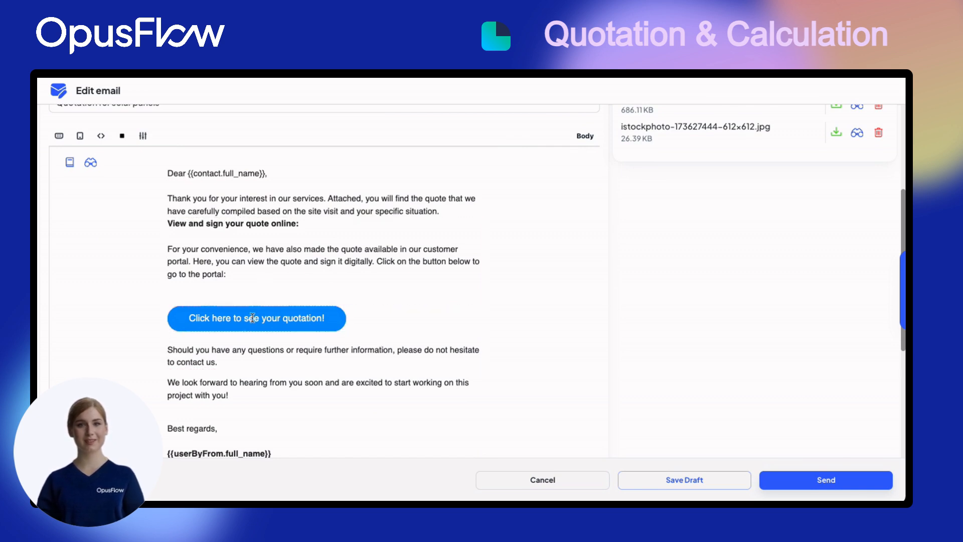
click(251, 395)
text(Some)
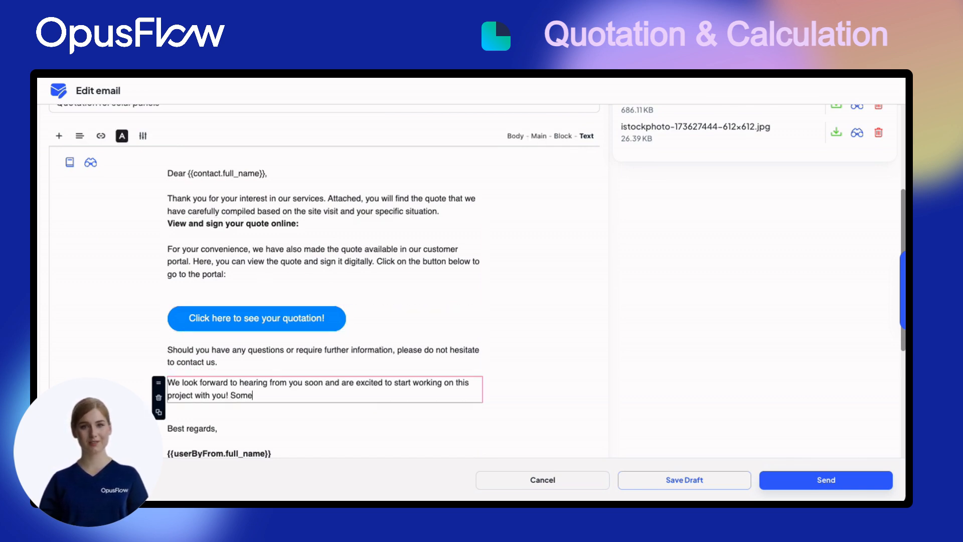
text( extra stuff here! :))
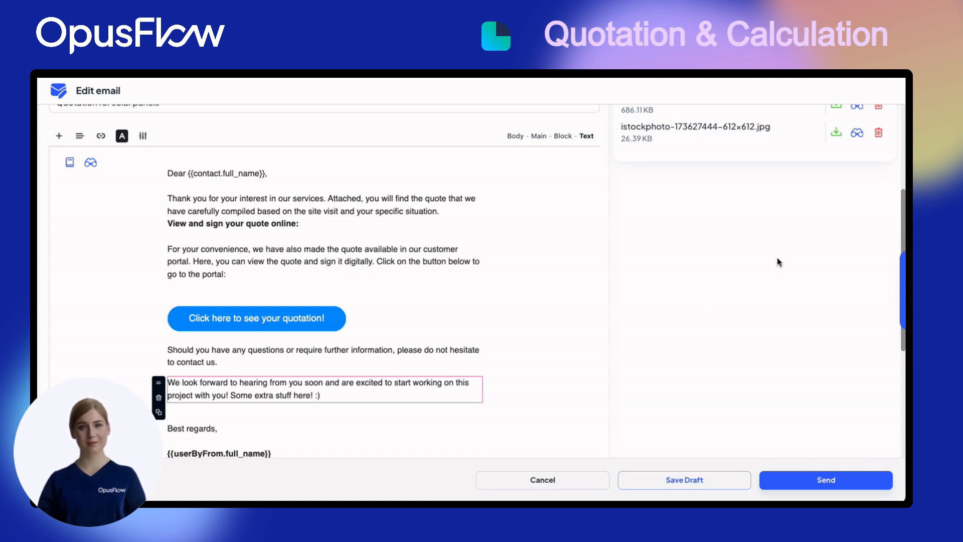
scroll(779, 262, up, 3)
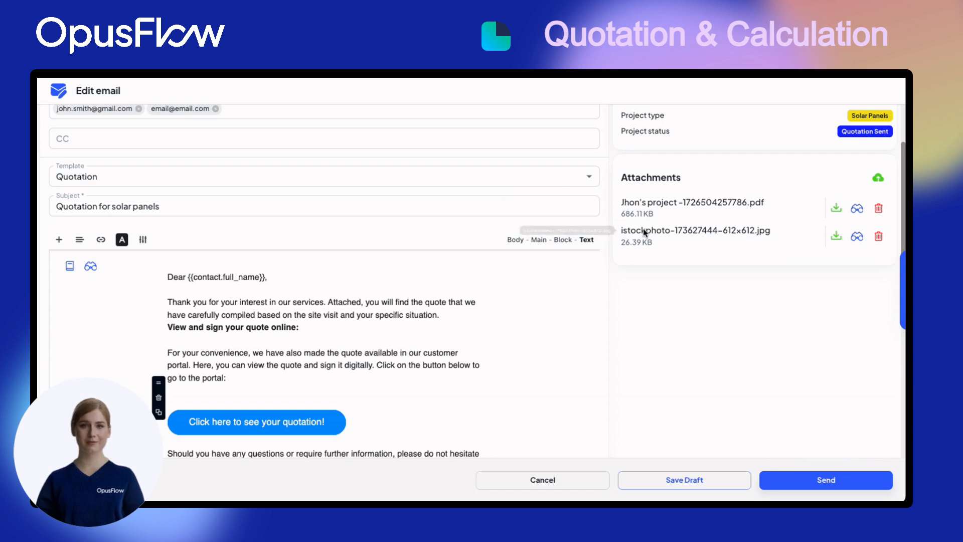
click(857, 237)
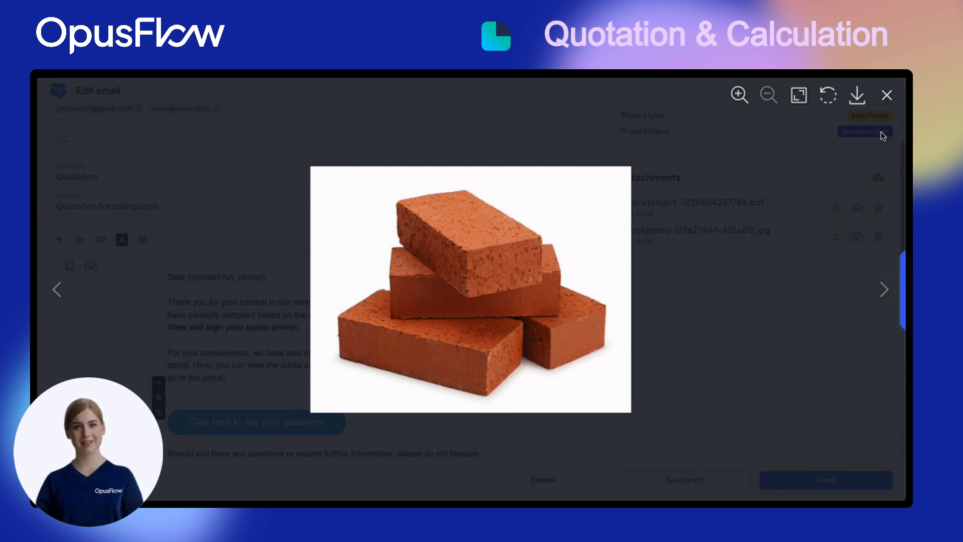
click(887, 97)
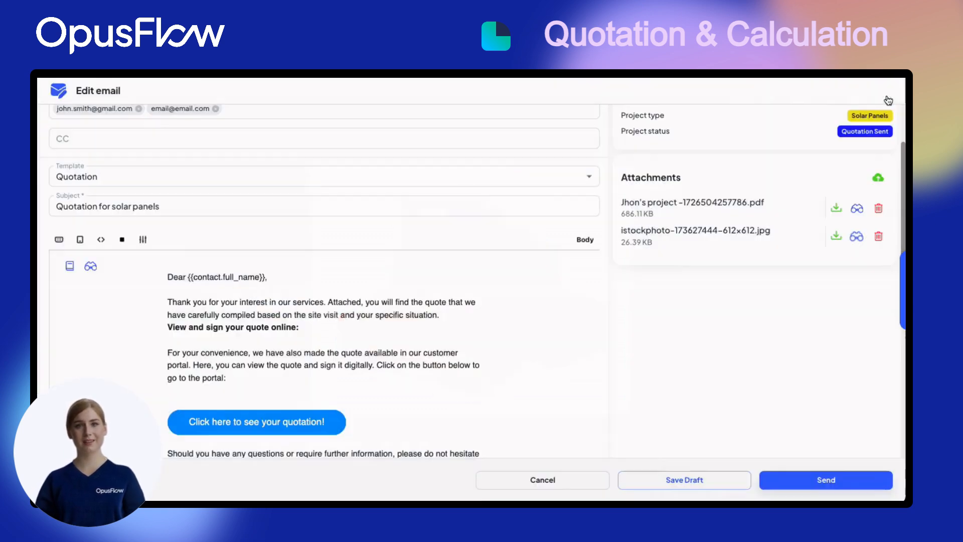
Step: Review the email's receivers, subject and attachments, and send the quotation email
scroll(773, 328, up, 2)
scroll(772, 329, up, 2)
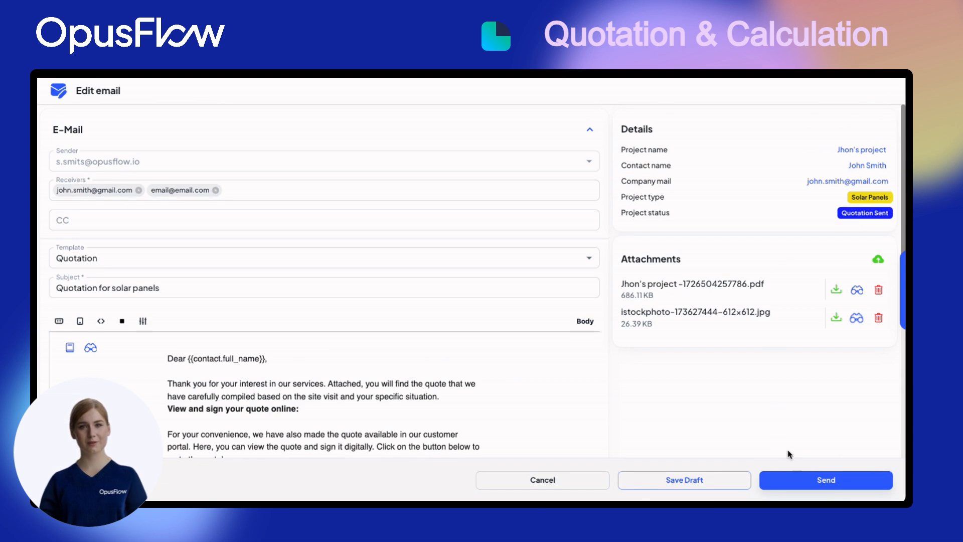
click(809, 482)
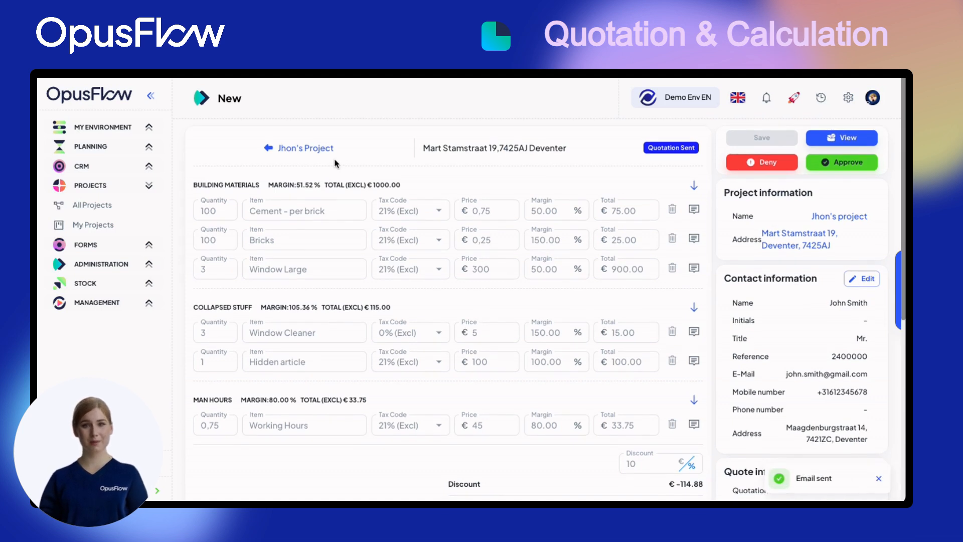
Step: Return to the quote's project, check its status in the project details and show its list of tickets
click(316, 150)
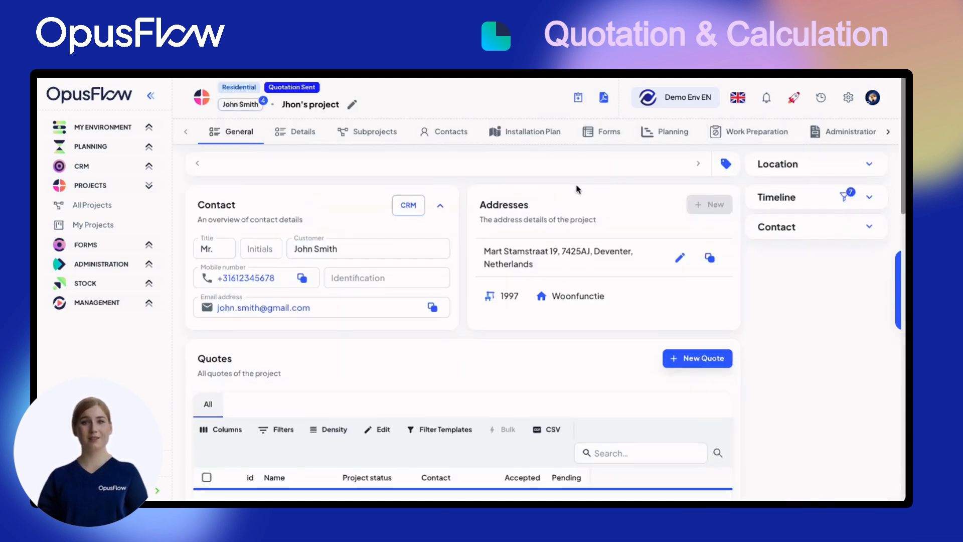
click(299, 133)
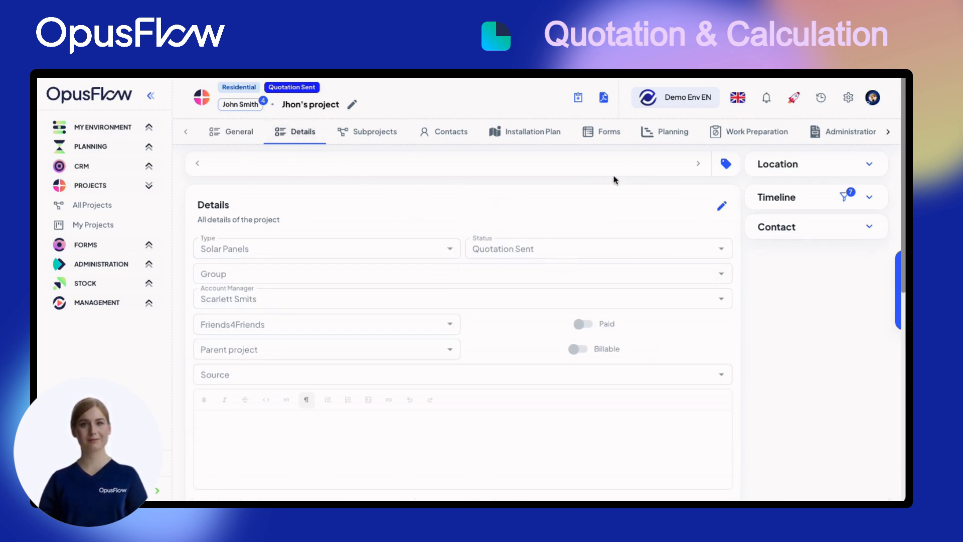
scroll(637, 143, right, 4)
scroll(637, 143, right, 4)
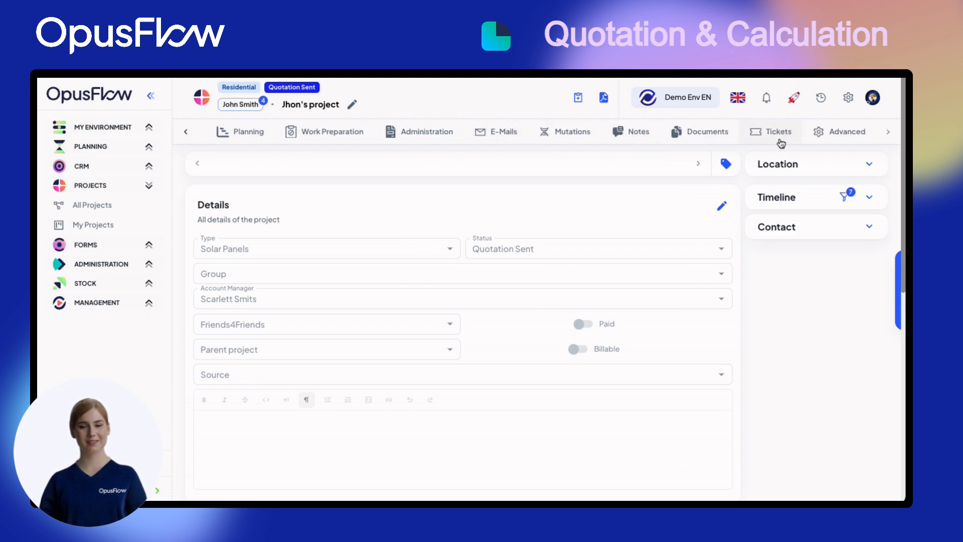
click(780, 134)
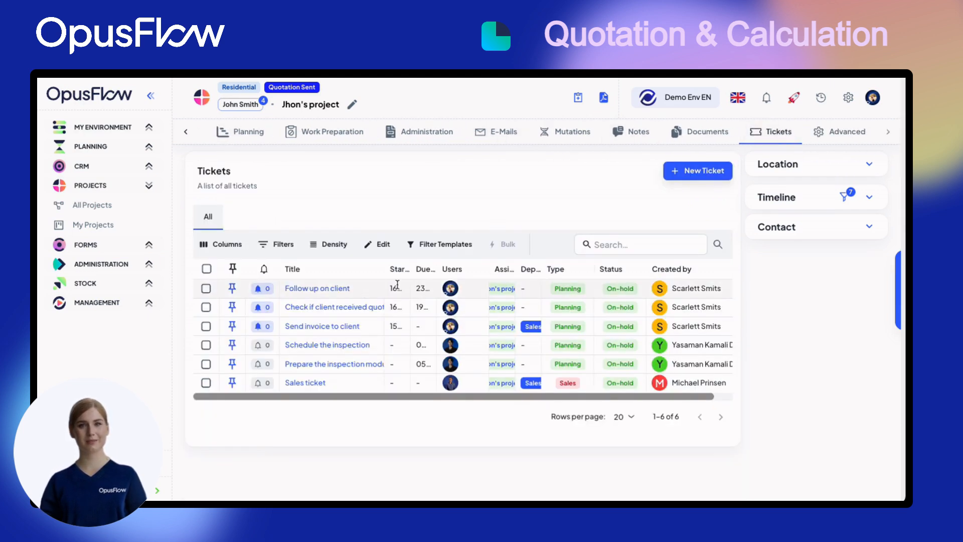